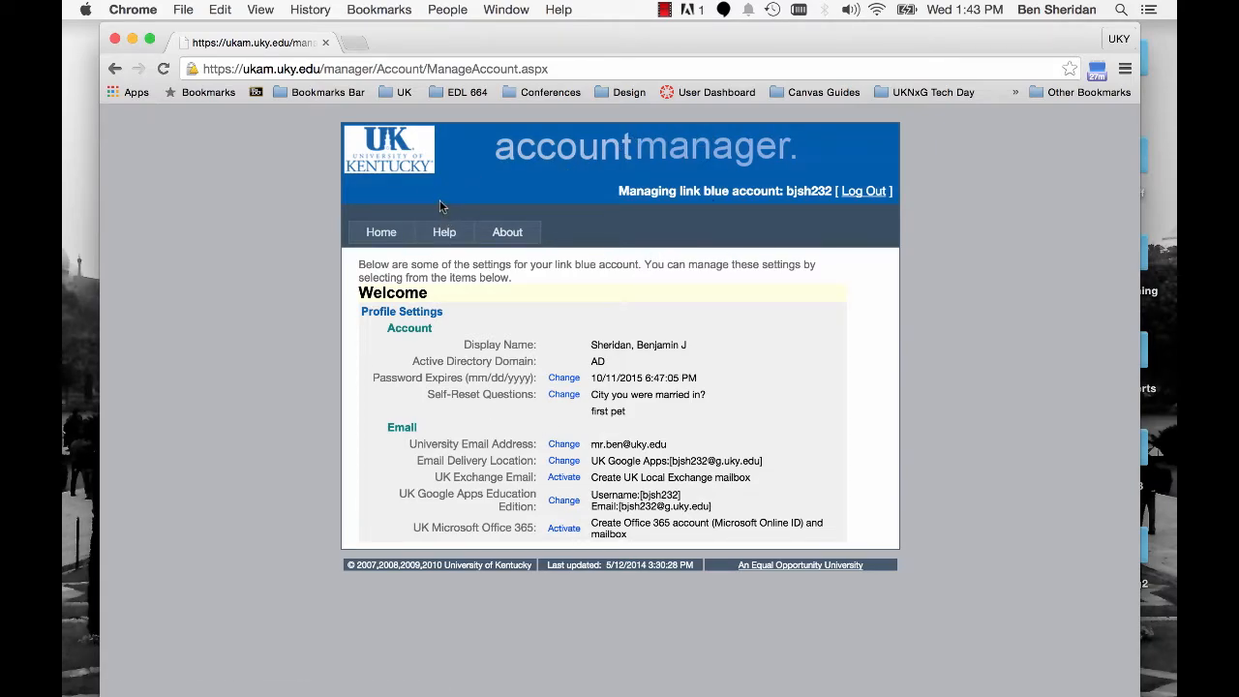
- Open accounts.uky.edu in a new browser tab
click(354, 45)
text(accounts.uky.edu)
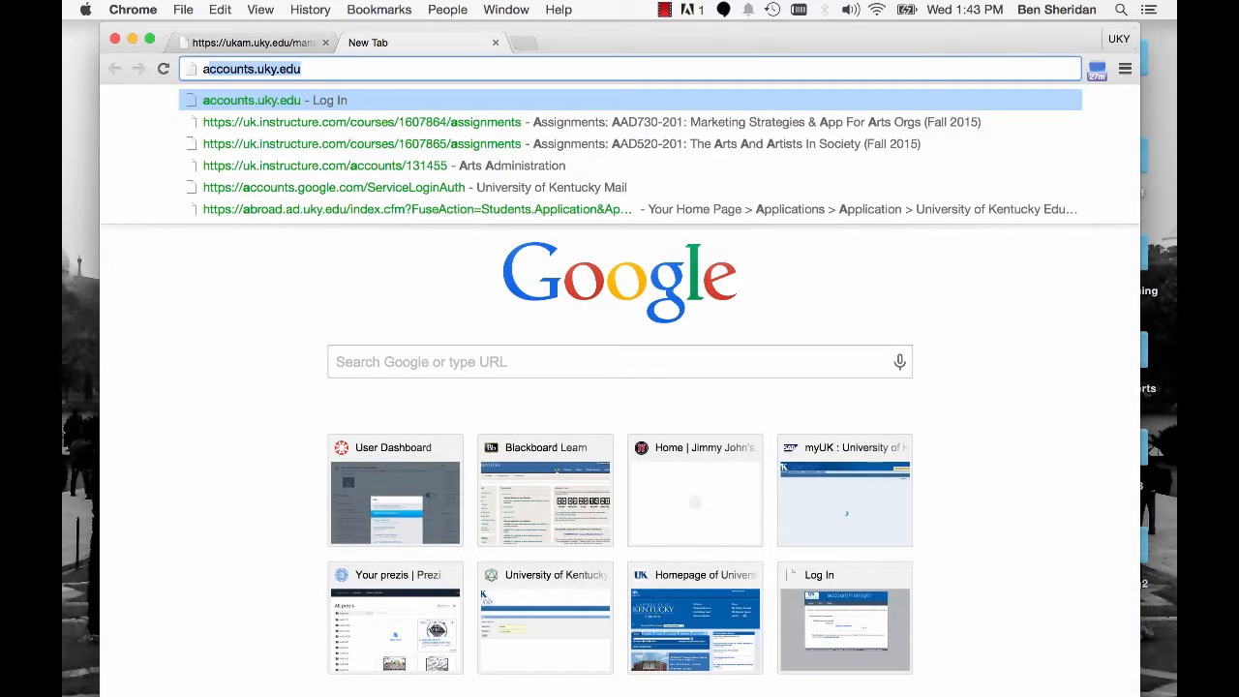
click(339, 72)
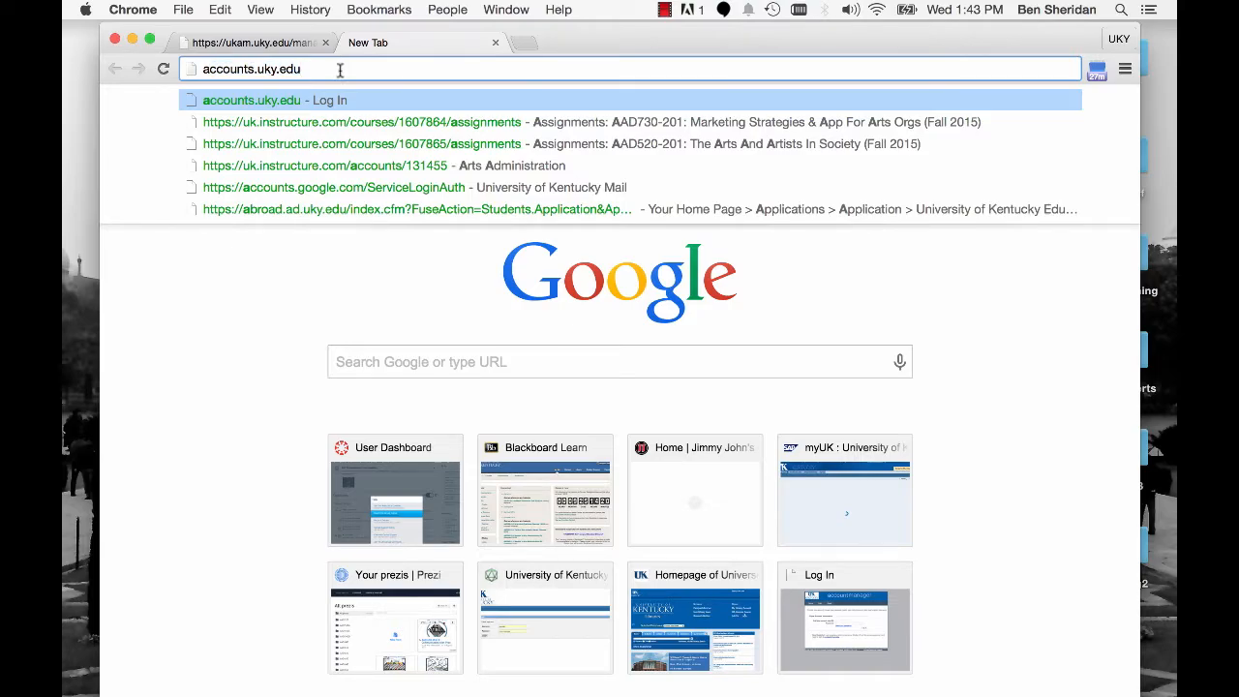
key(Return)
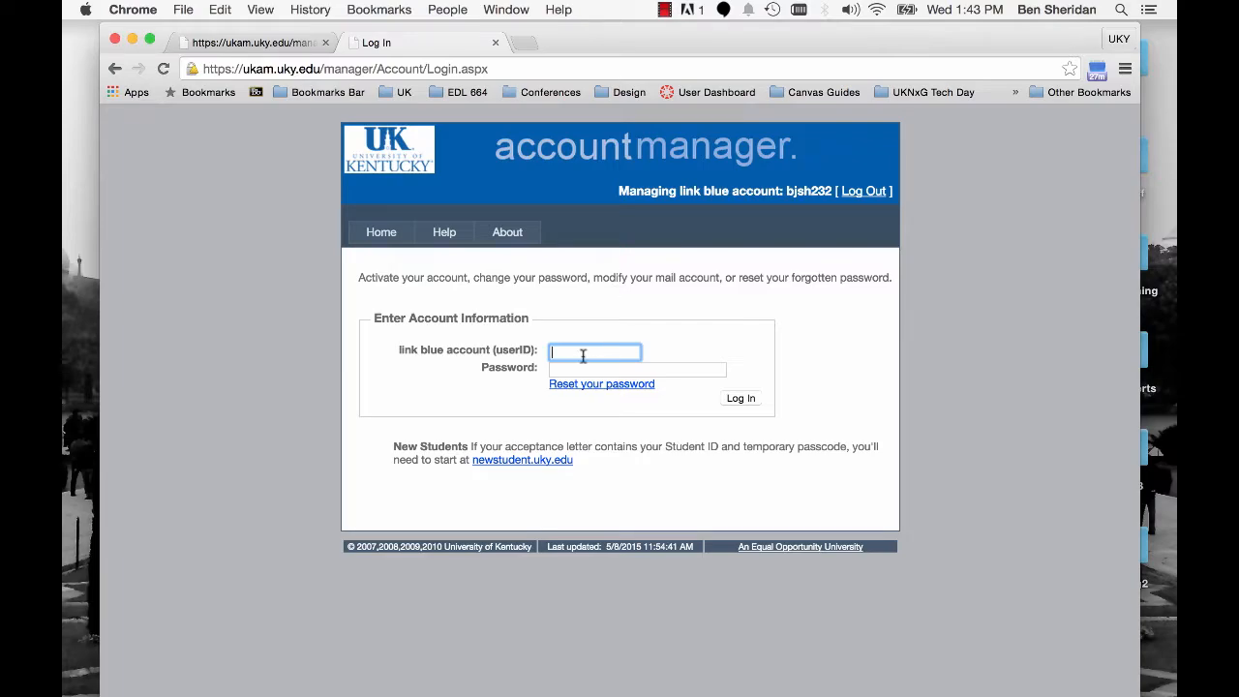
- Log in to the account manager with the saved link blue user ID and password, and close the older account manager tab
text(b)
key(Down)
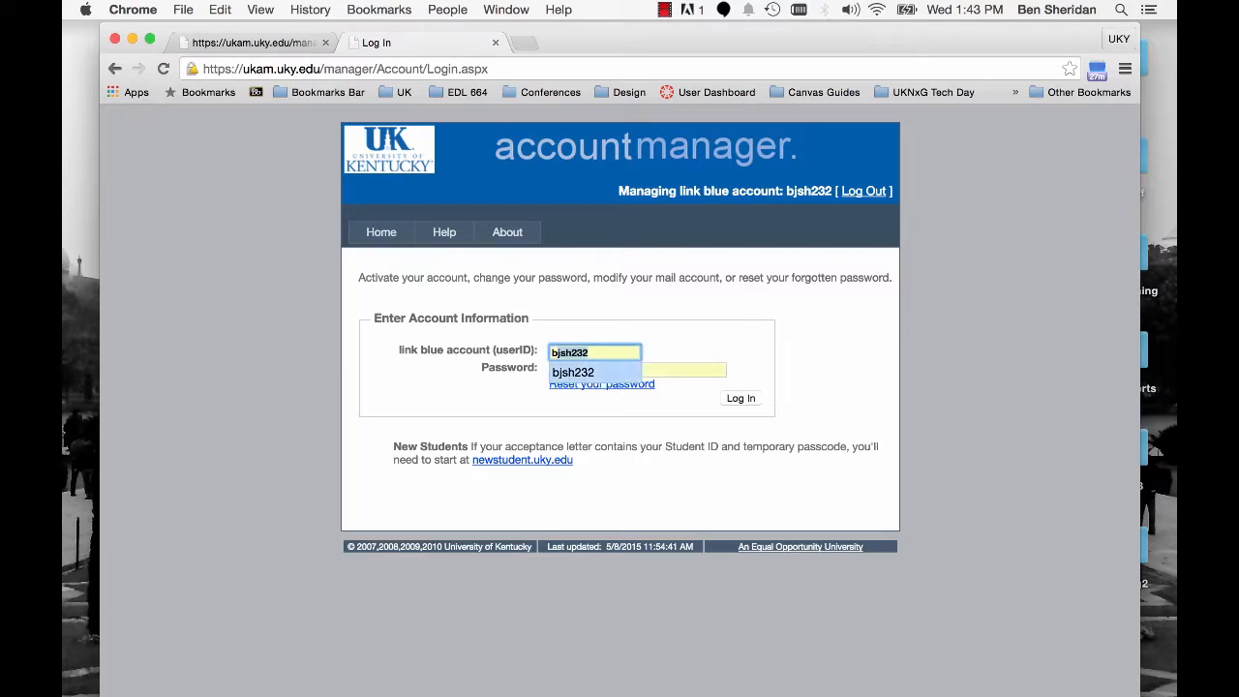
key(Return)
key(Return)
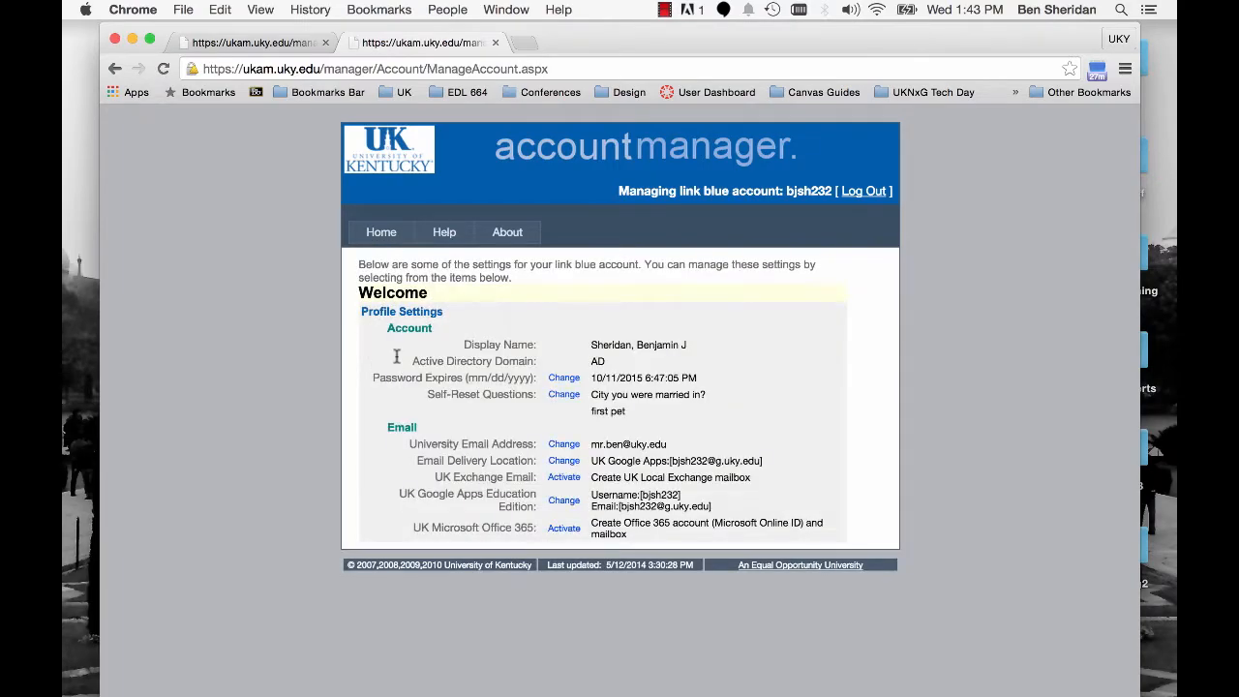
click(325, 43)
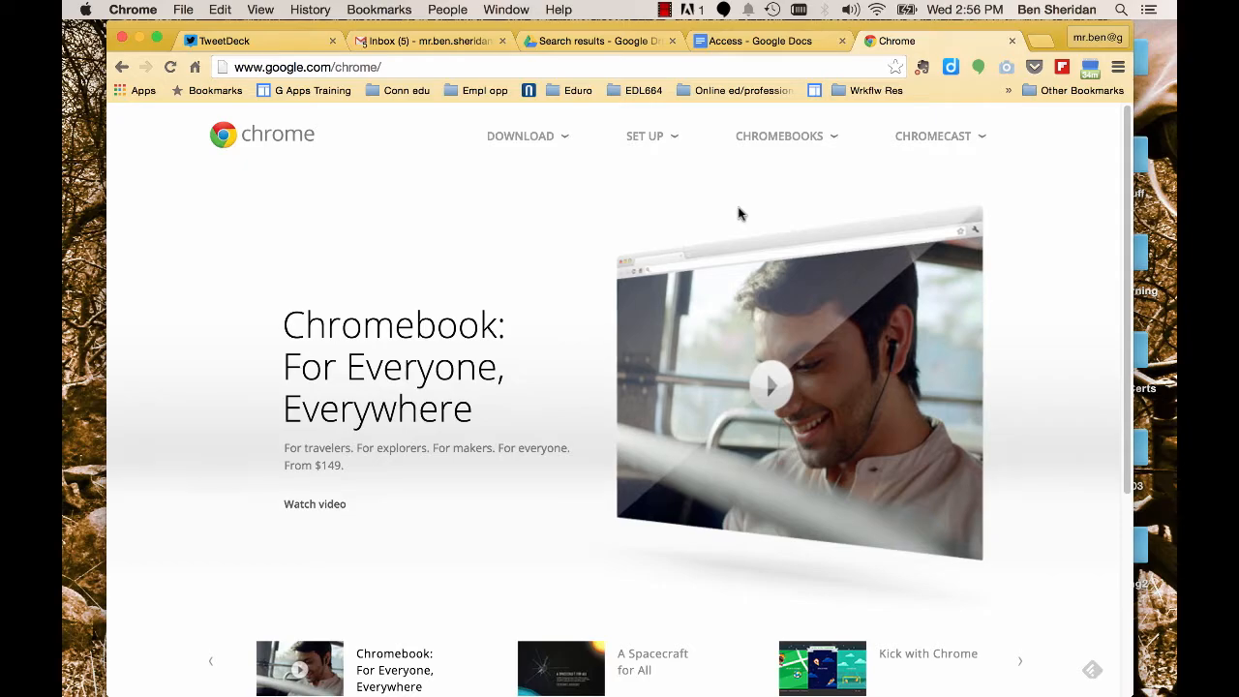
- Open the Chrome download page for personal computers from the Chrome website
mouse_move(537, 155)
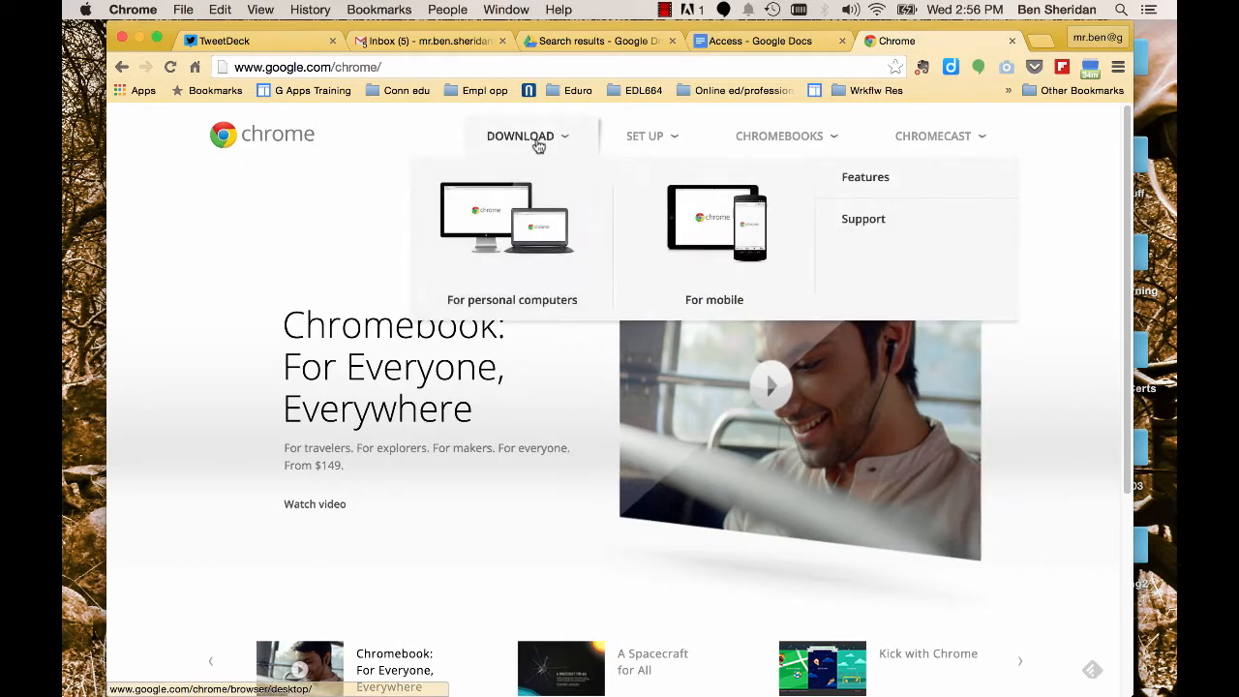
click(538, 215)
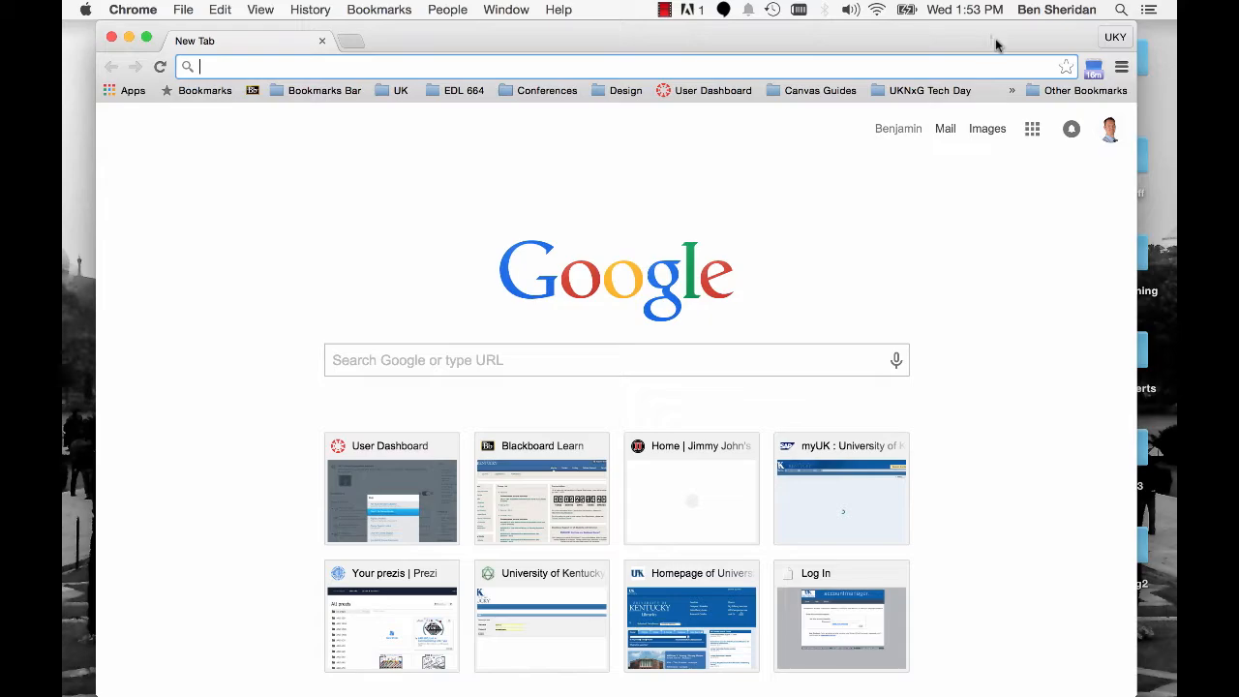
- Open Chrome's settings at the People section
drag(998, 41, 1000, 40)
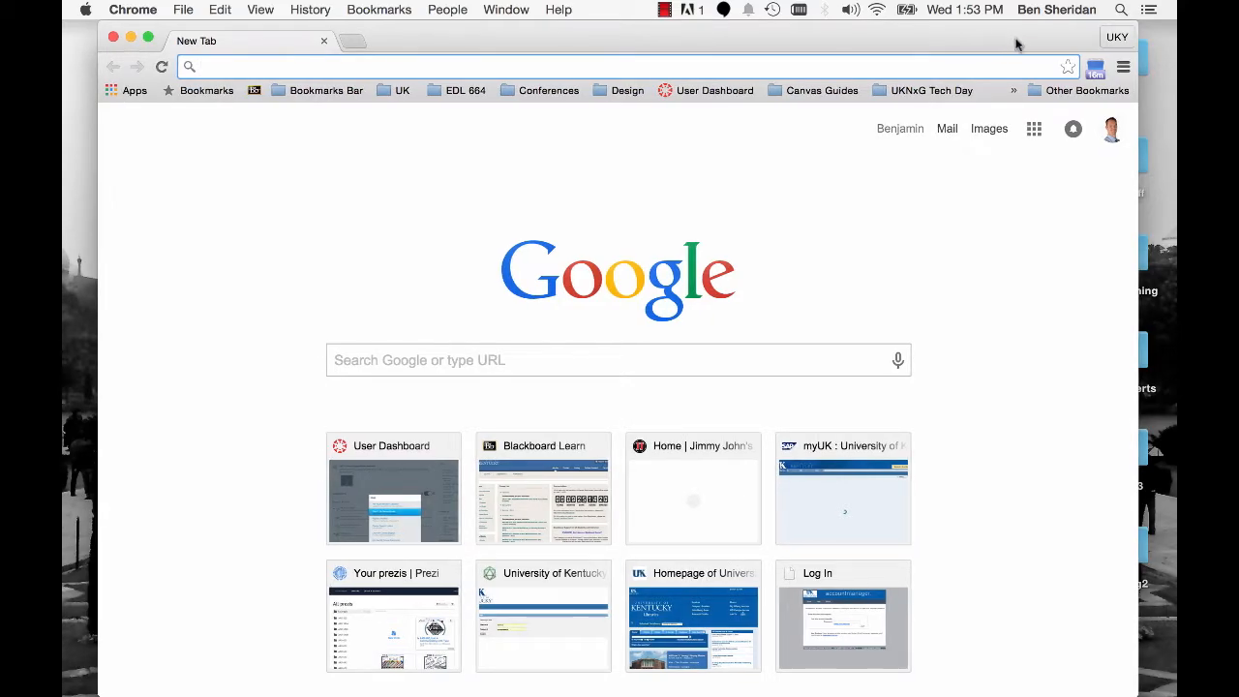
click(1126, 72)
click(1044, 354)
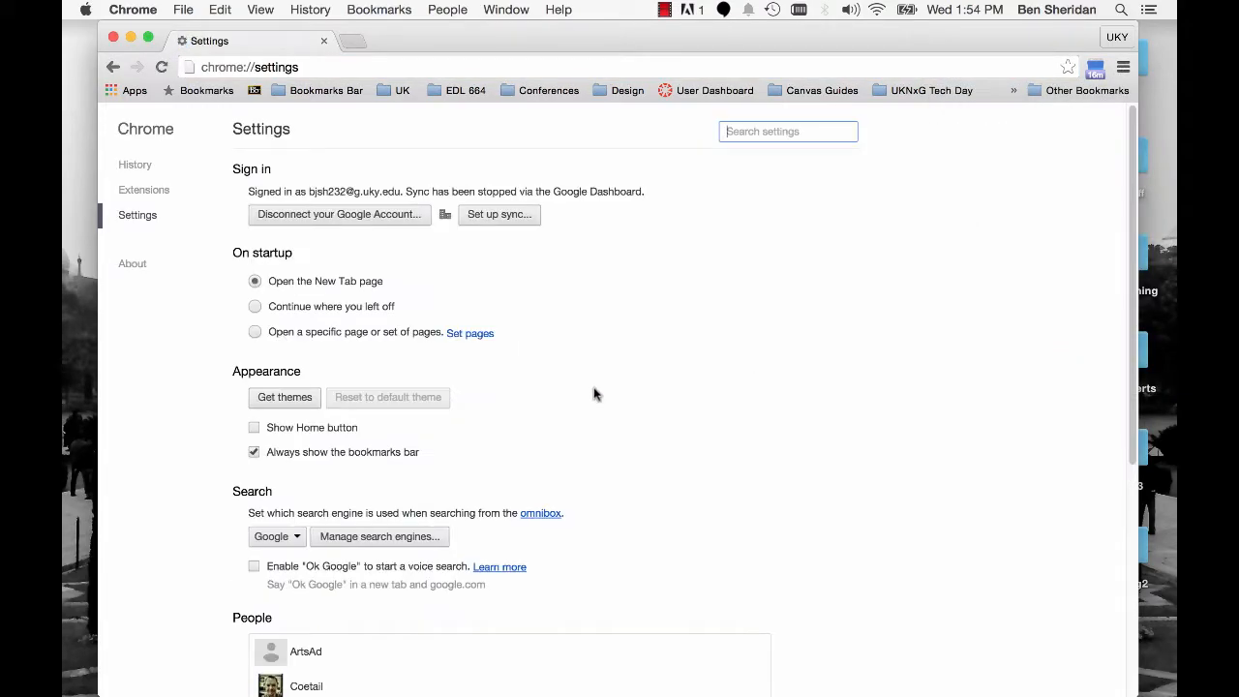
scroll(595, 394, down, 5)
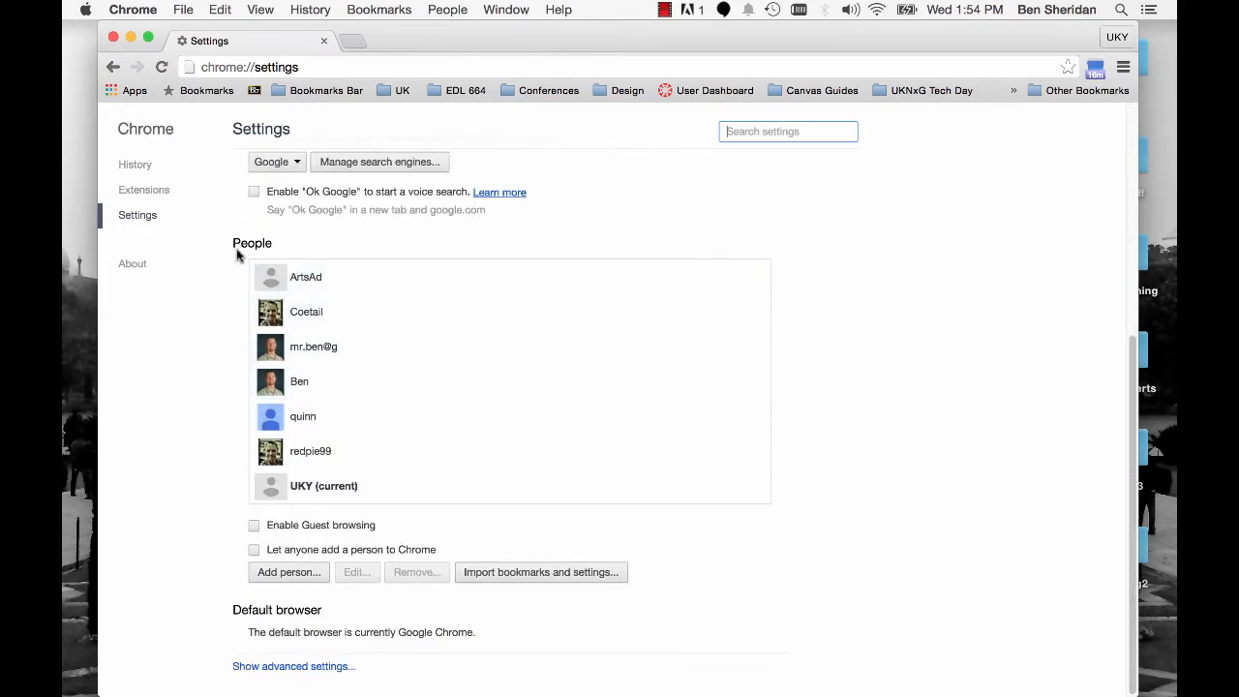
- Add a new person to Chrome named UKY123, keeping the preselected hamburger picture
click(276, 573)
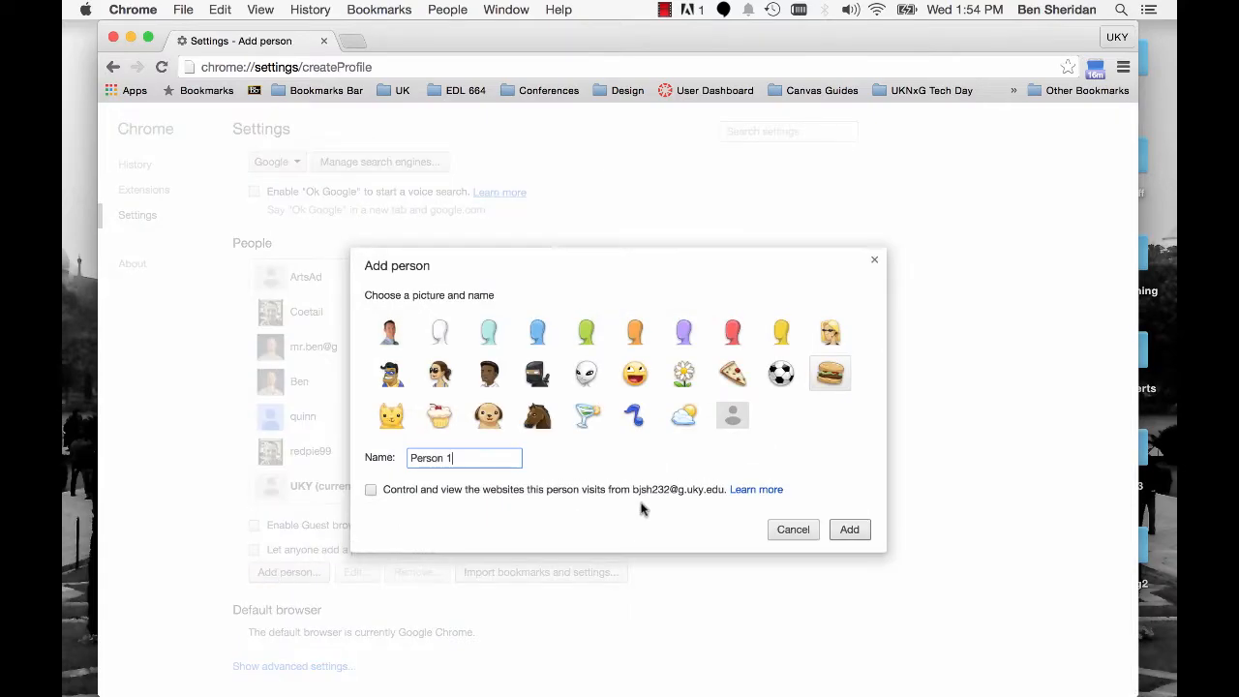
drag(478, 459, 401, 456)
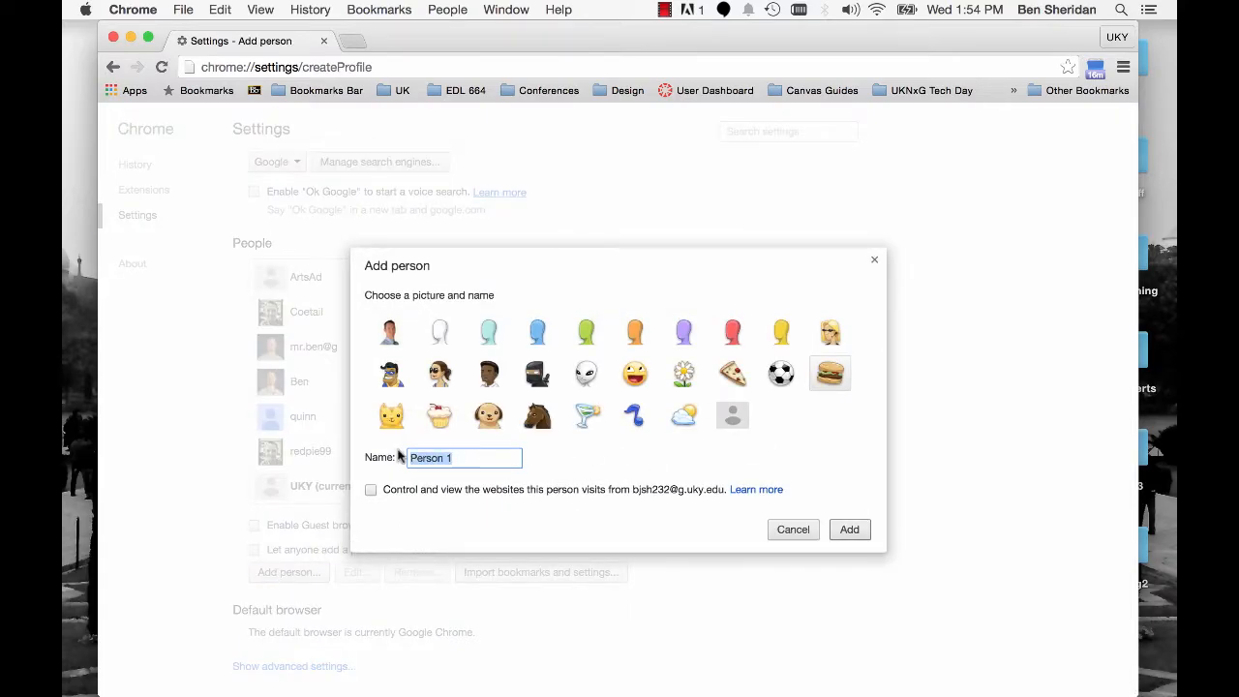
text(UKY)
text(123)
click(852, 531)
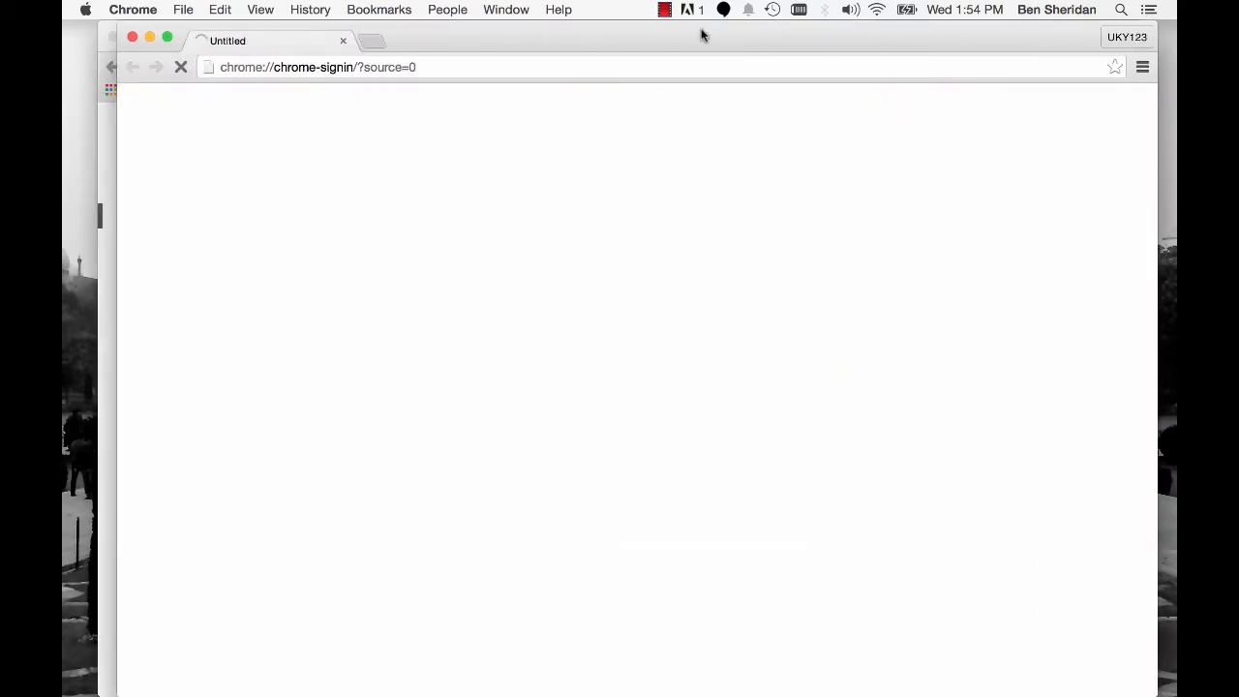
- Try to sign in to the UKY123 profile with the university e-mail address and password, and close that profile's window
drag(700, 39, 684, 86)
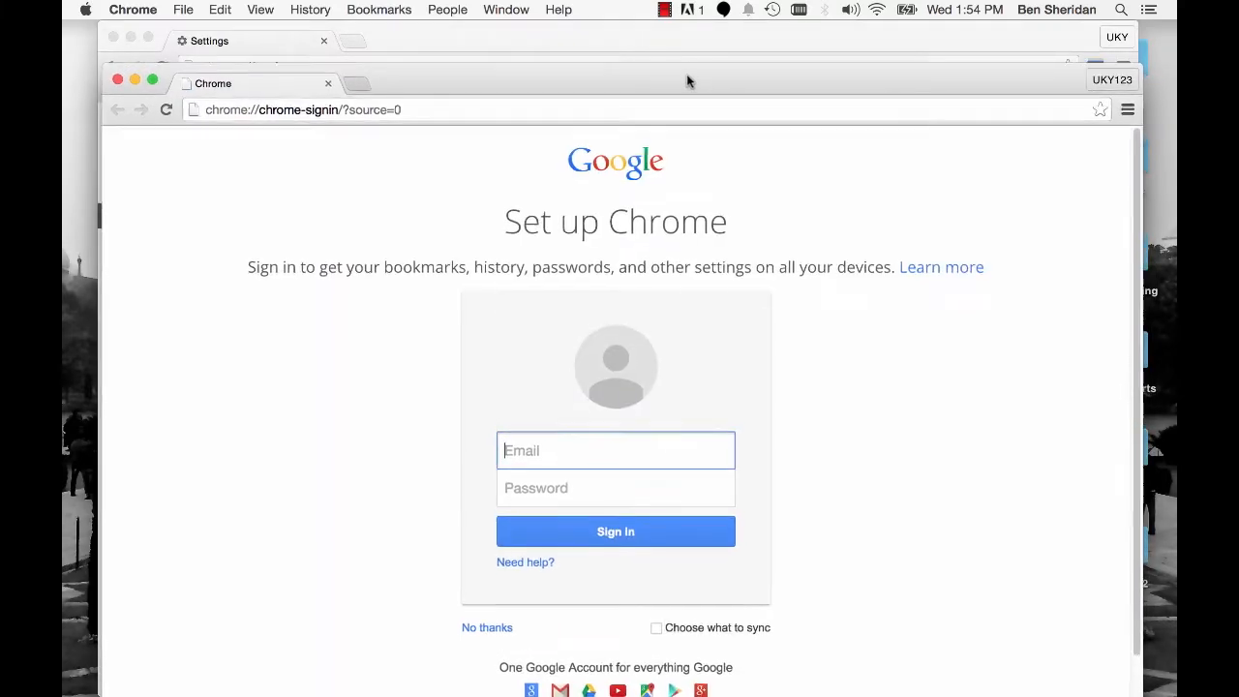
drag(682, 83, 689, 61)
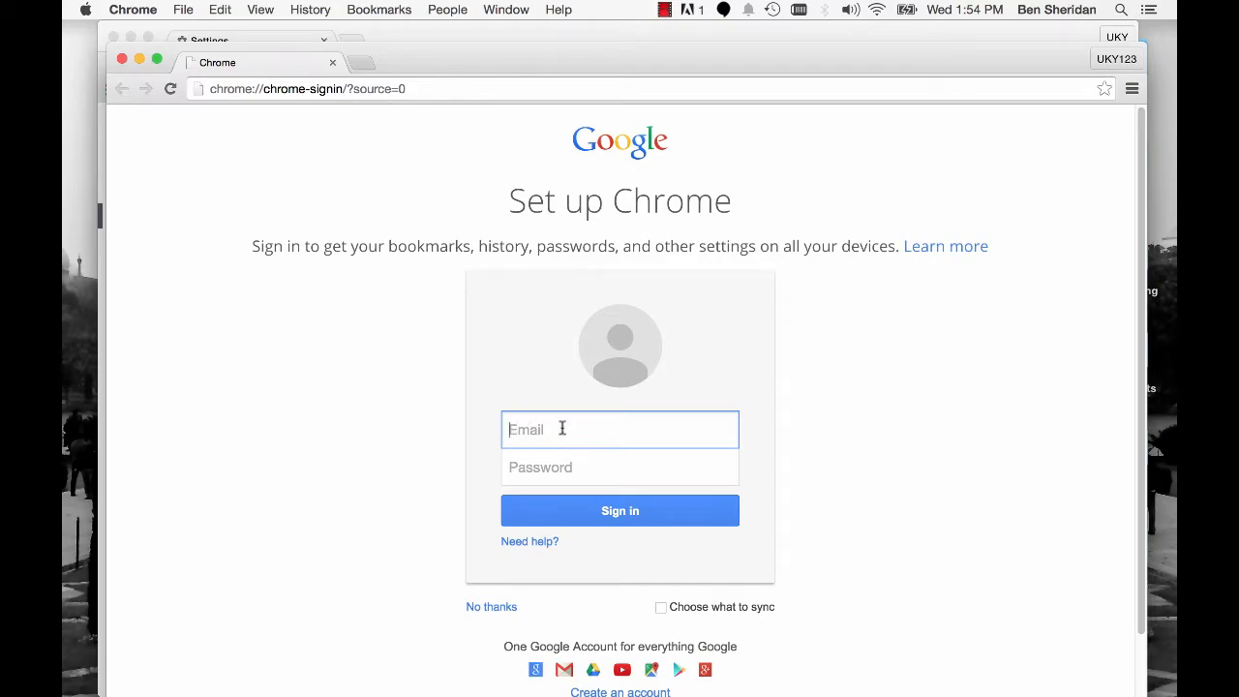
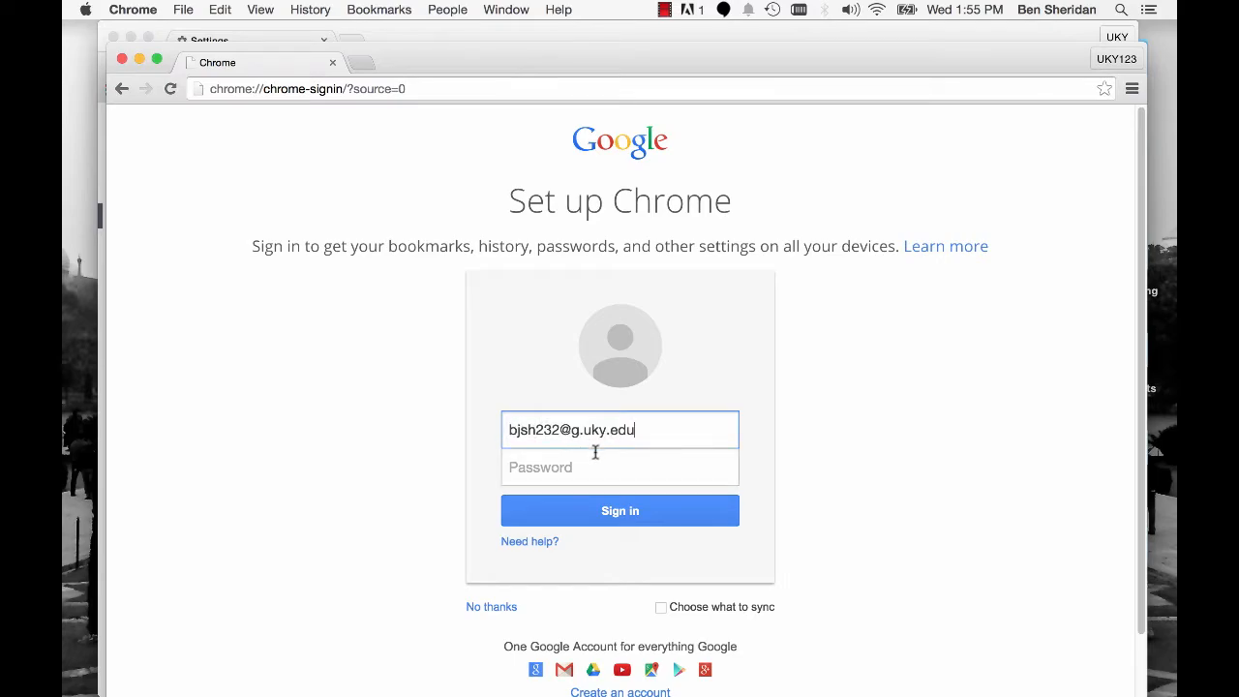
click(592, 462)
text(•)
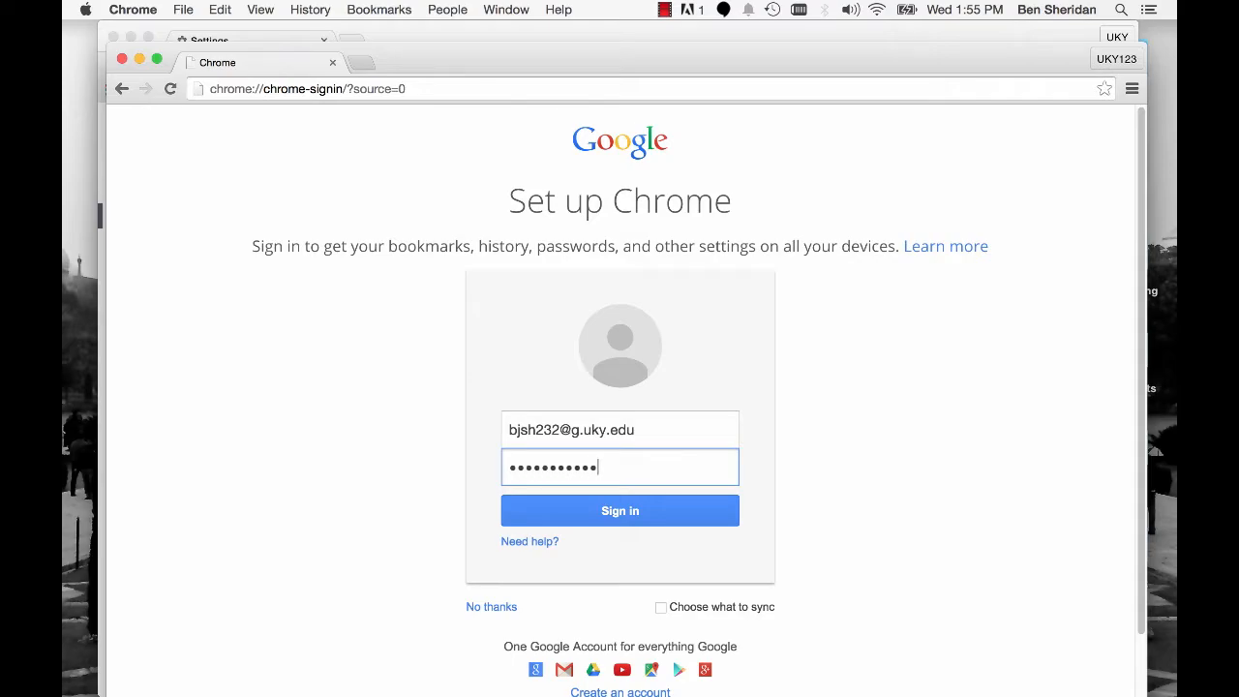
key(Return)
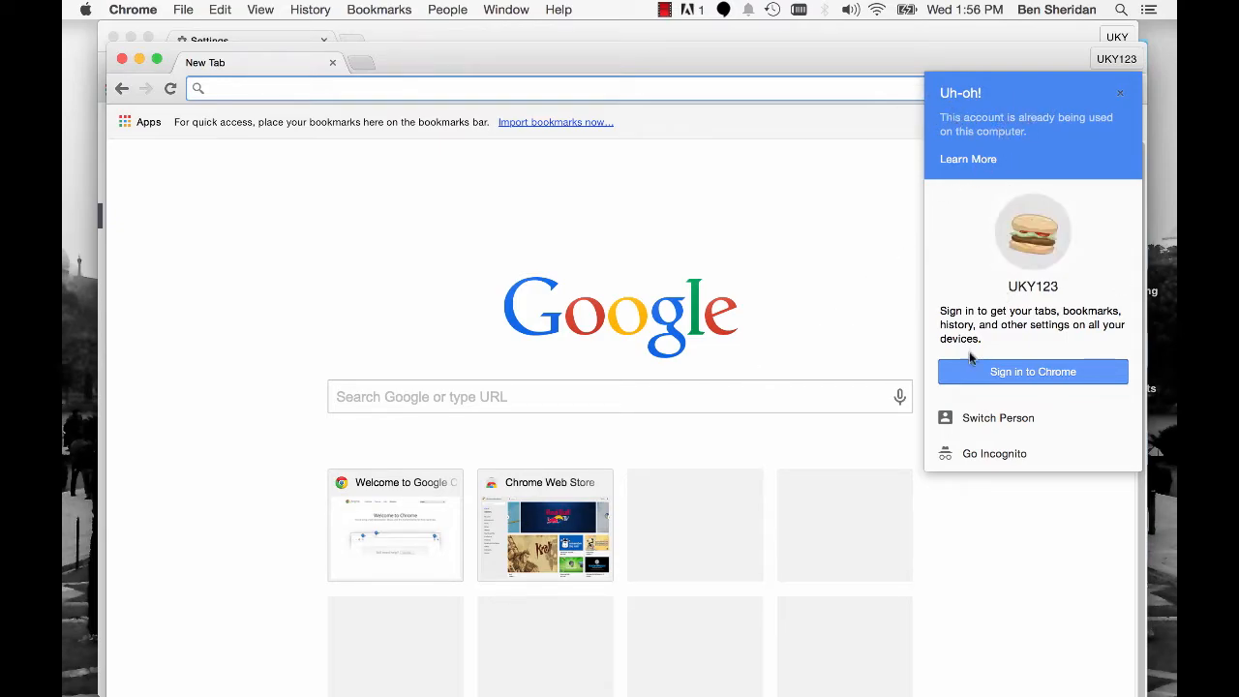
click(121, 60)
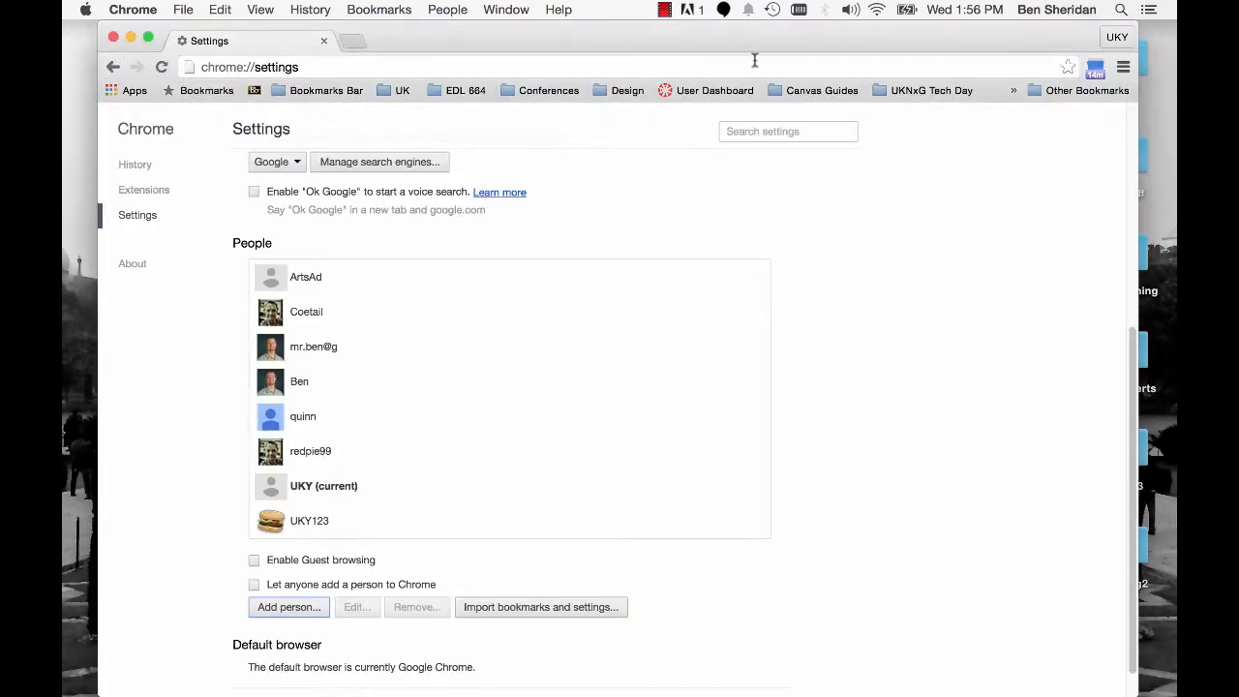
- Switch from the UKY profile to the personal Gmail profile and open a new tab in its window
mouse_move(442, 40)
mouse_down()
mouse_move(448, 105)
mouse_move(420, 46)
mouse_up()
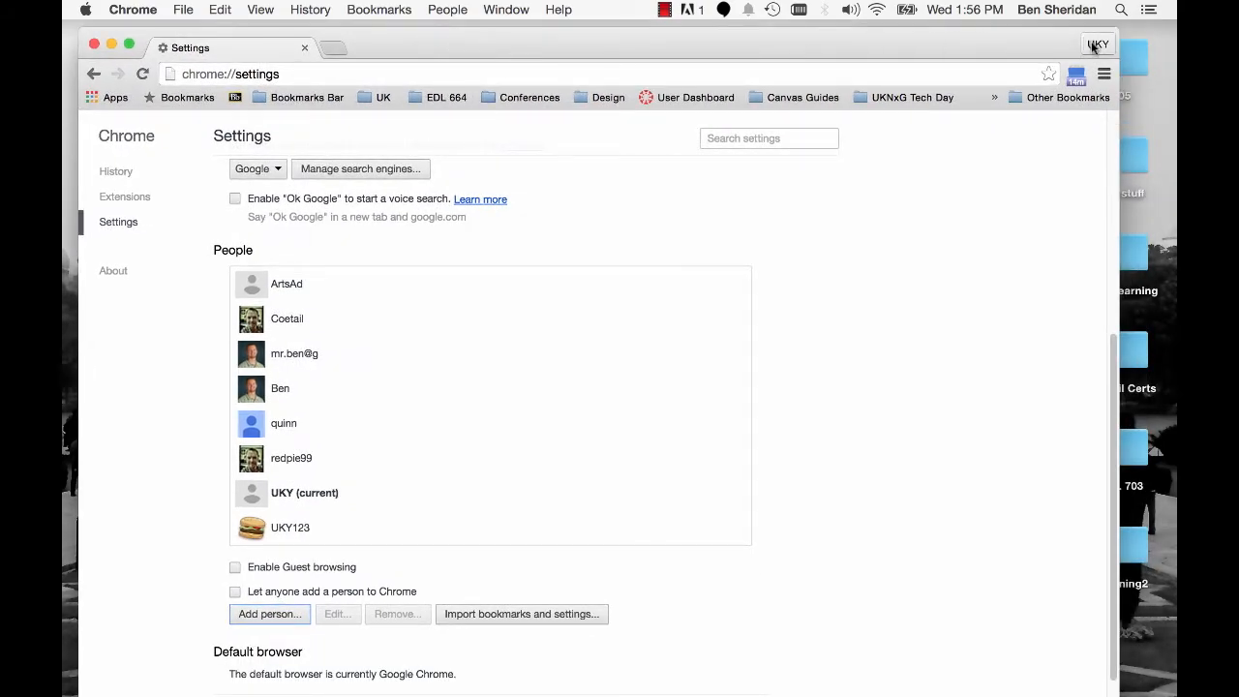
drag(991, 44, 992, 37)
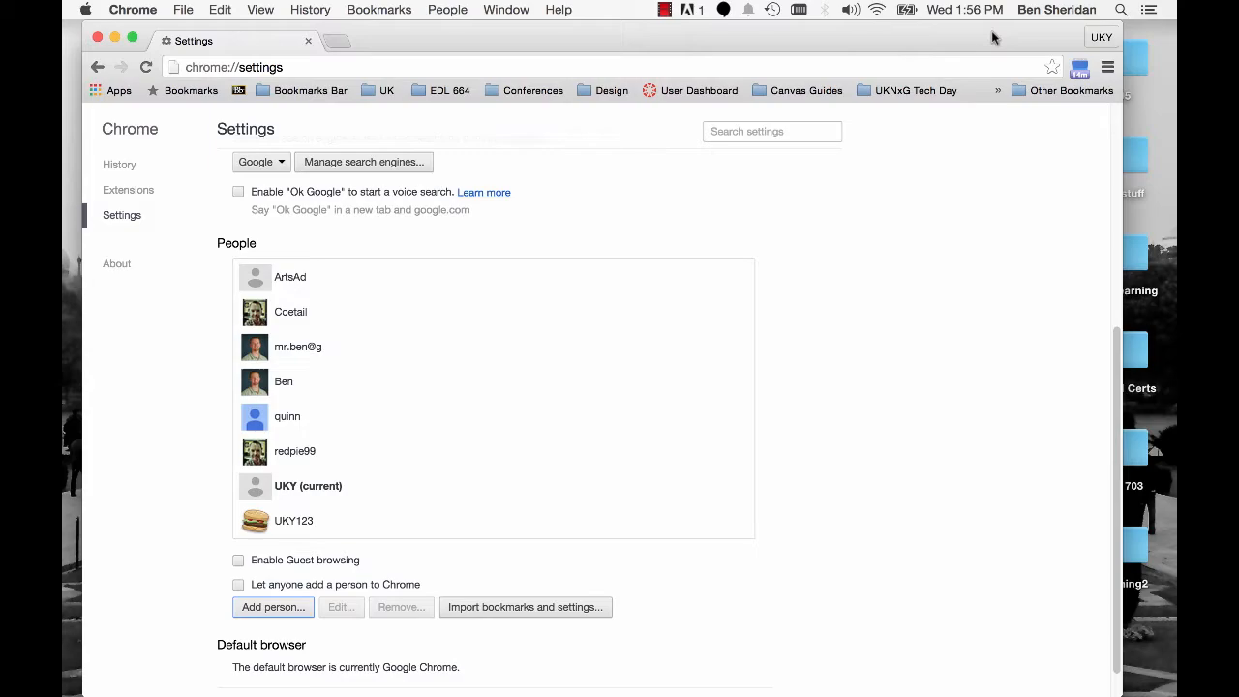
click(1103, 38)
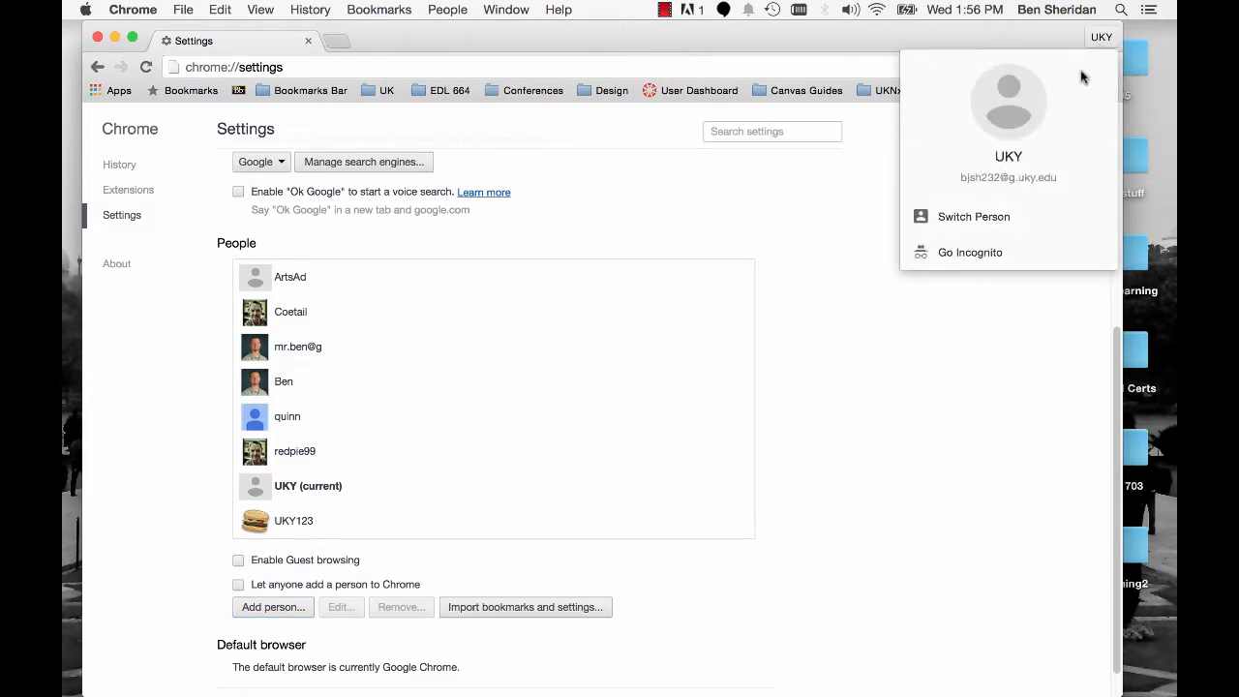
click(1102, 38)
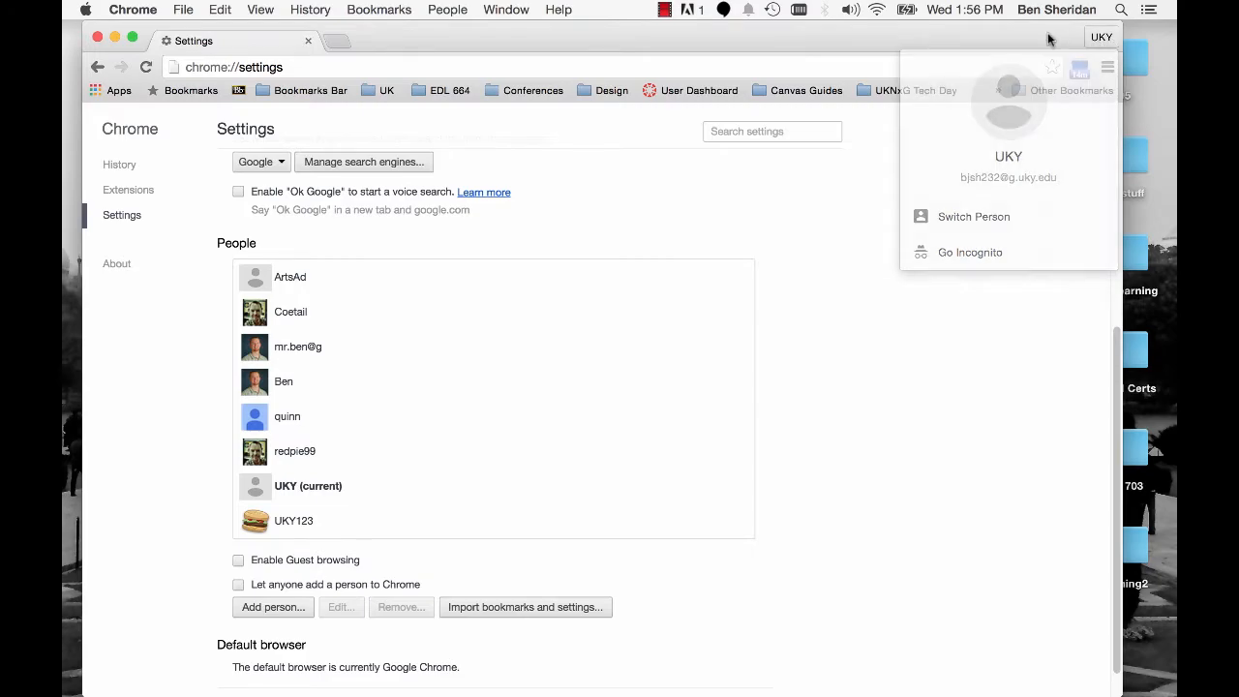
click(1102, 38)
click(986, 221)
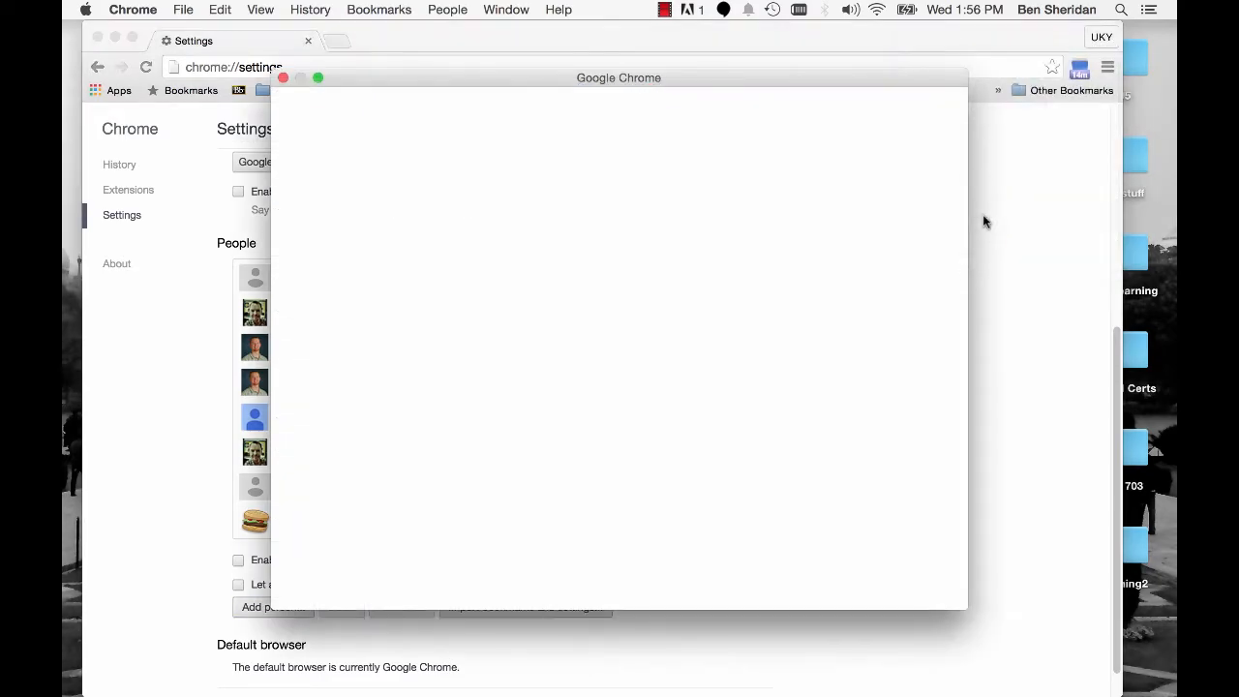
click(713, 226)
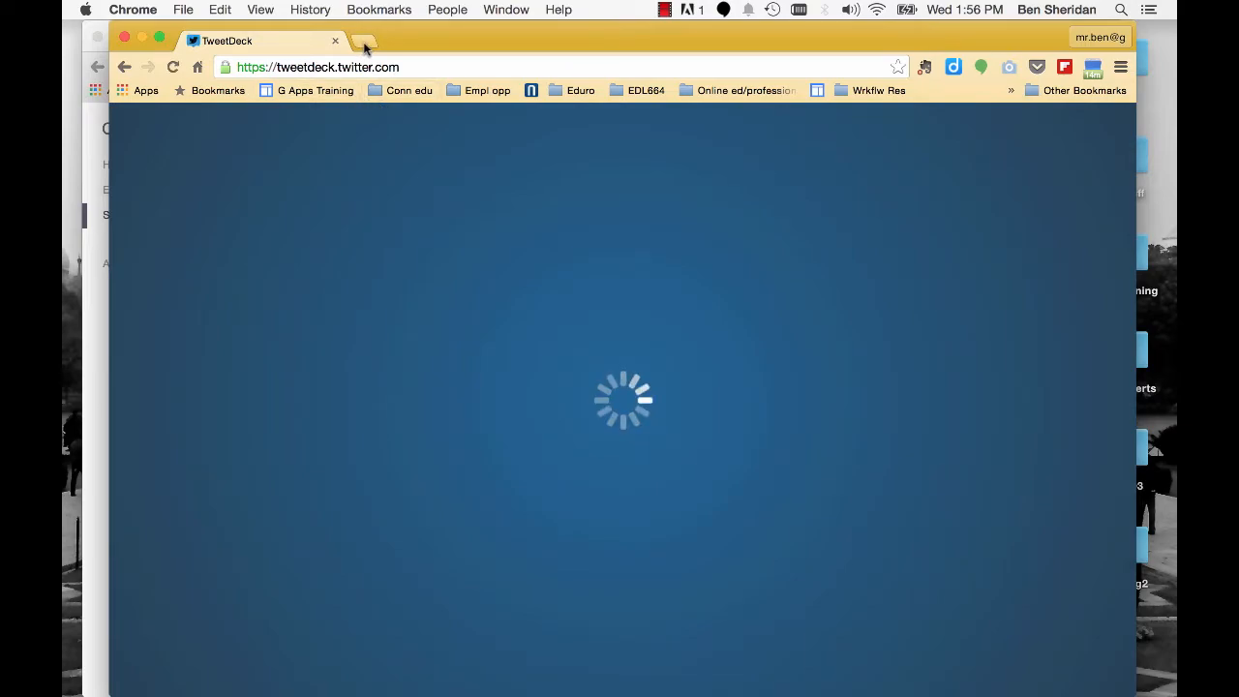
click(364, 43)
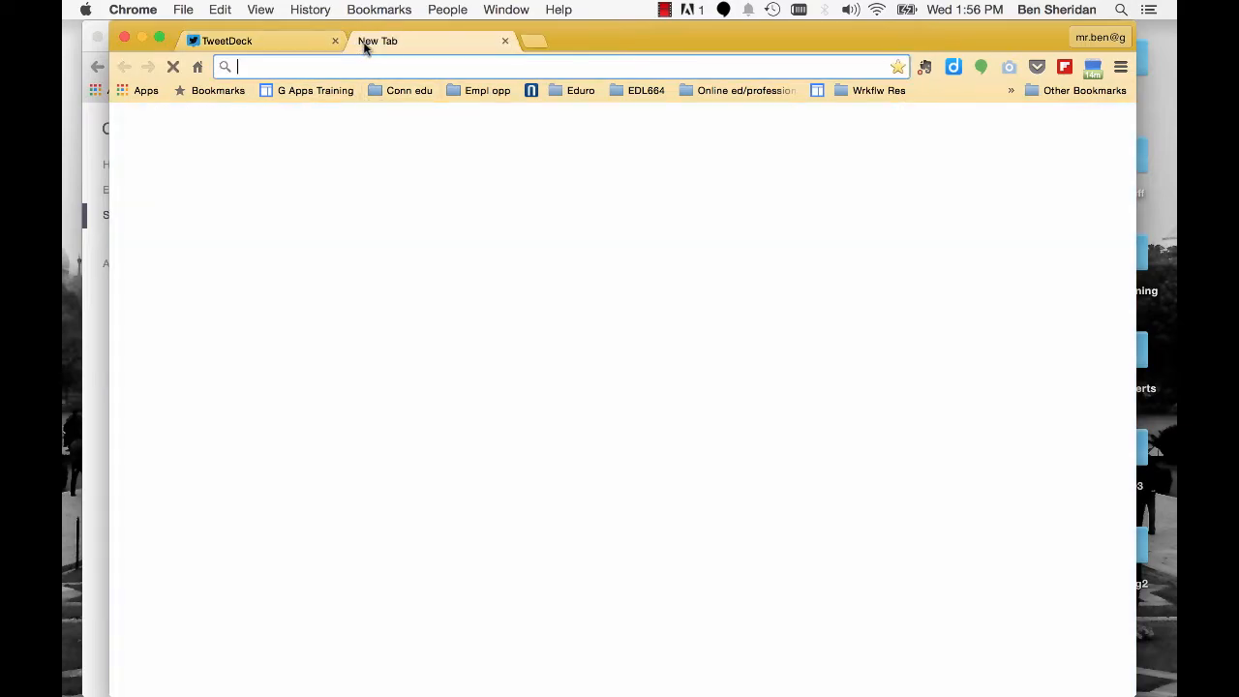
drag(649, 44, 648, 61)
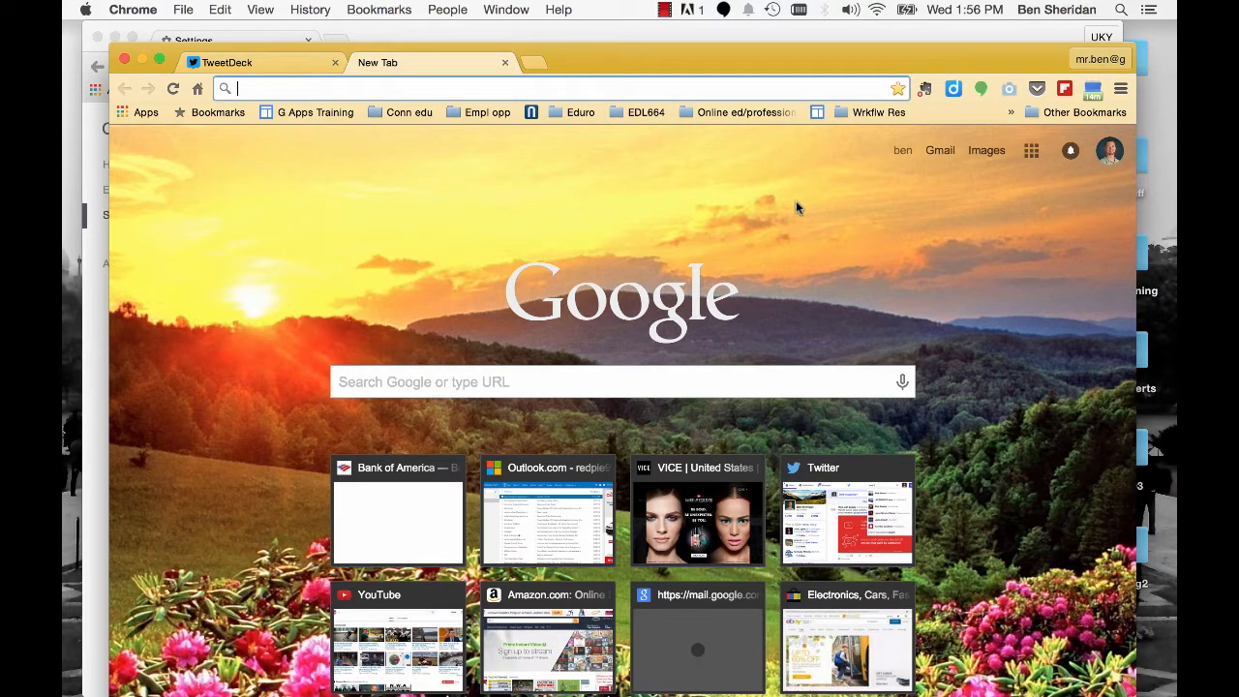
- Return to the UKY profile's window, open Google Calendar from a new tab, and move the window aside
click(750, 31)
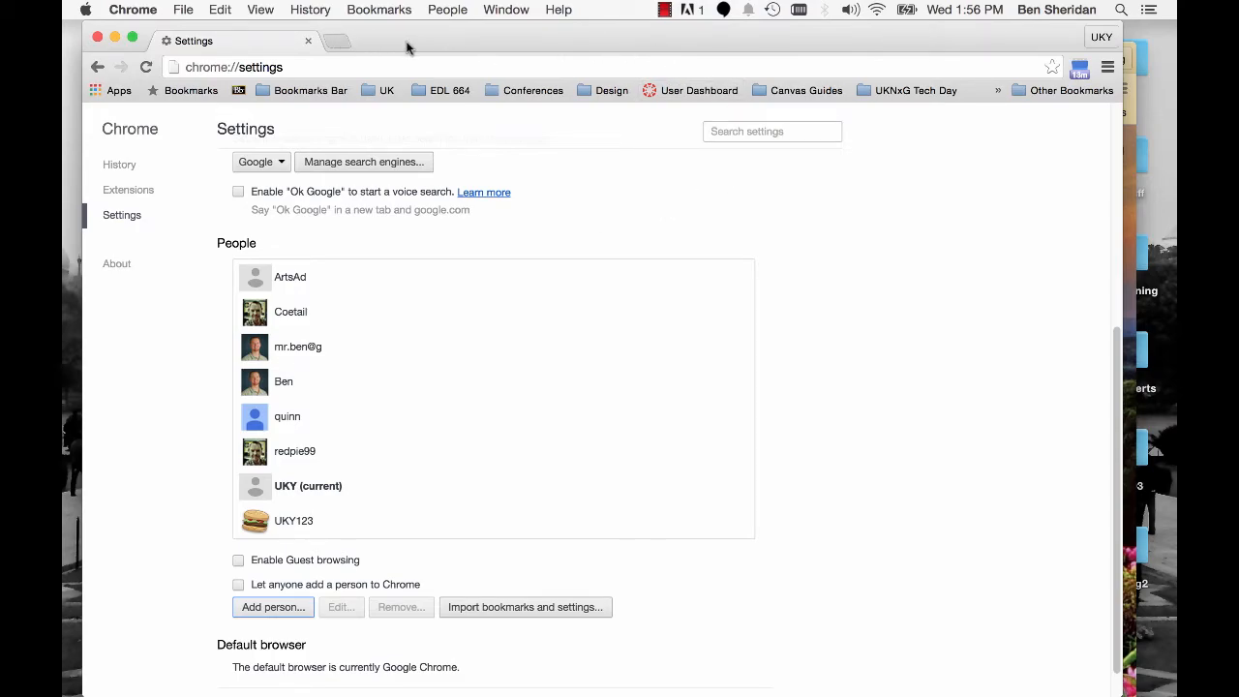
click(336, 42)
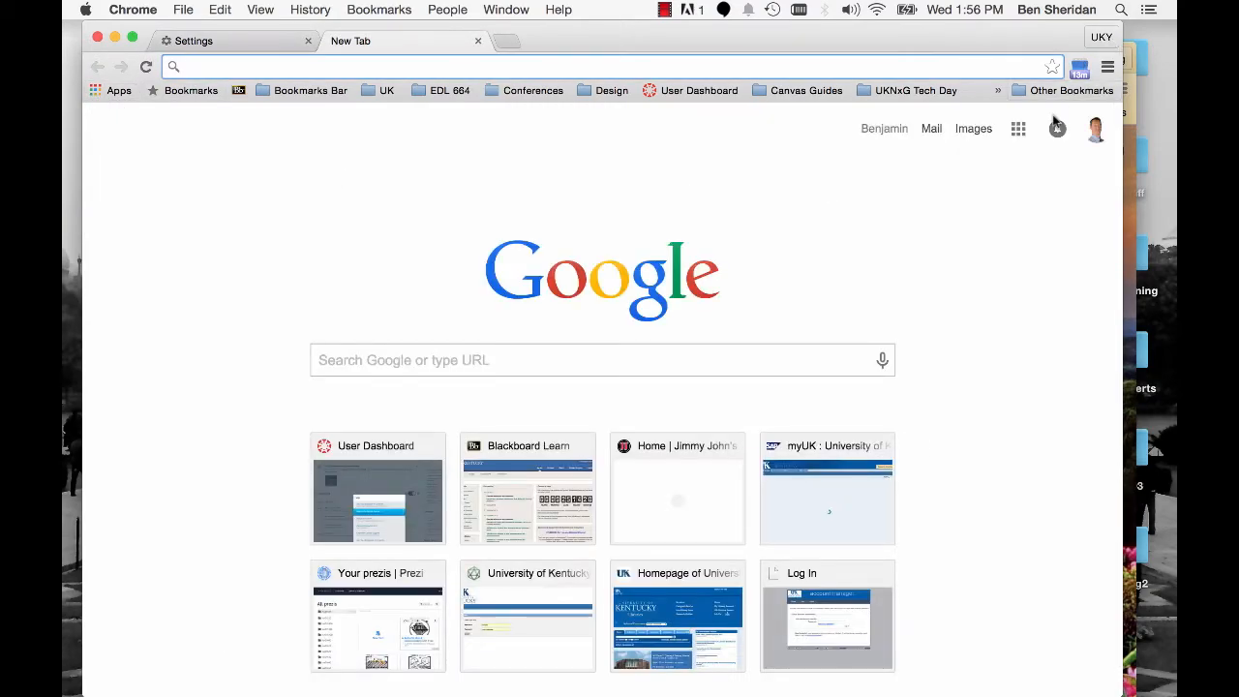
click(1017, 130)
click(973, 305)
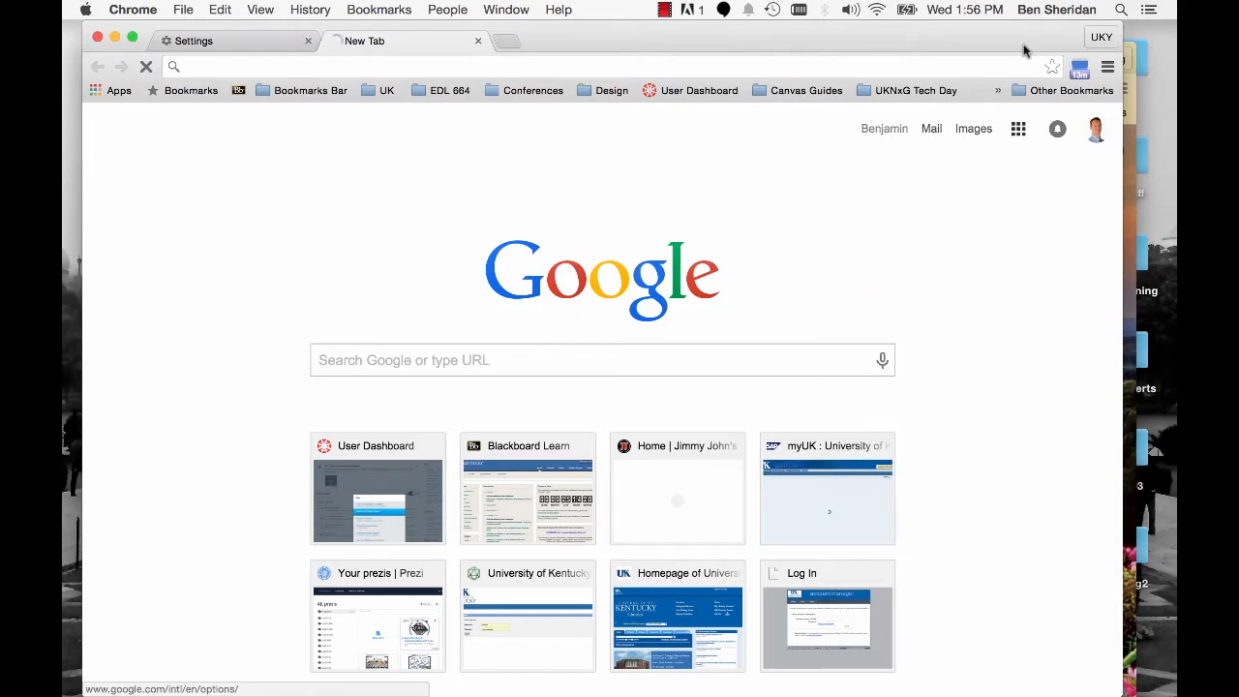
drag(1023, 36, 1026, 101)
- Show the Google apps list in the personal profile's window and rearrange the two profile windows for comparison
click(631, 52)
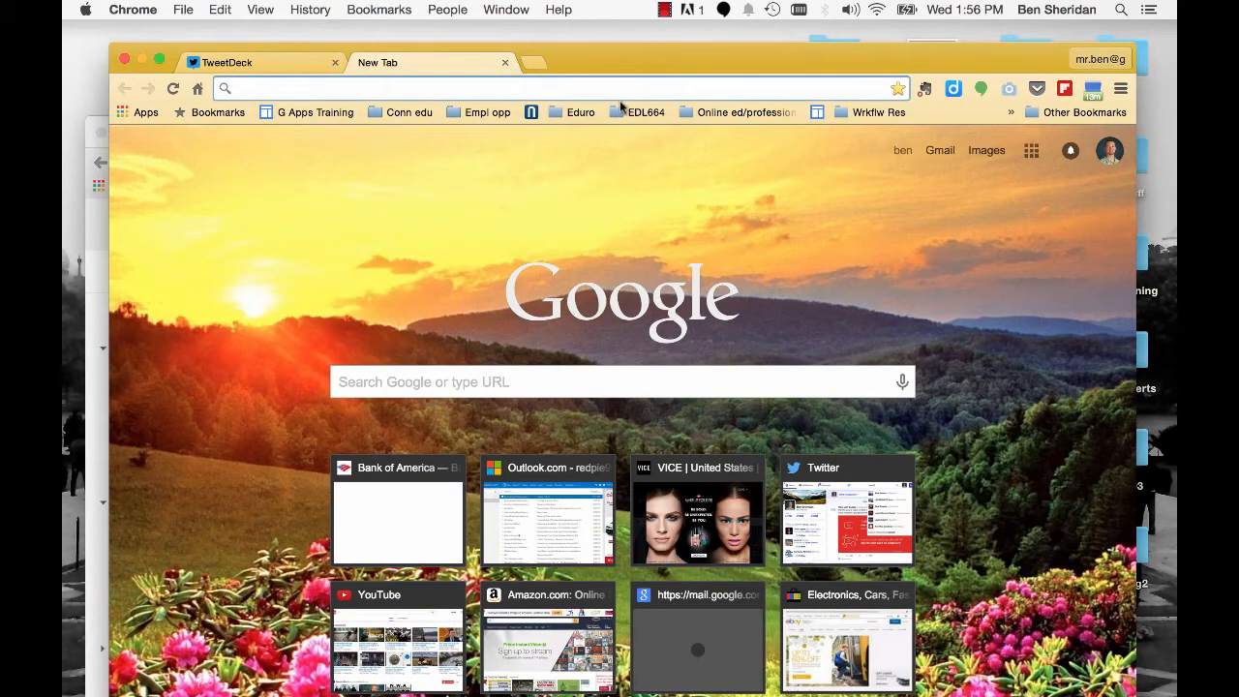
click(1032, 150)
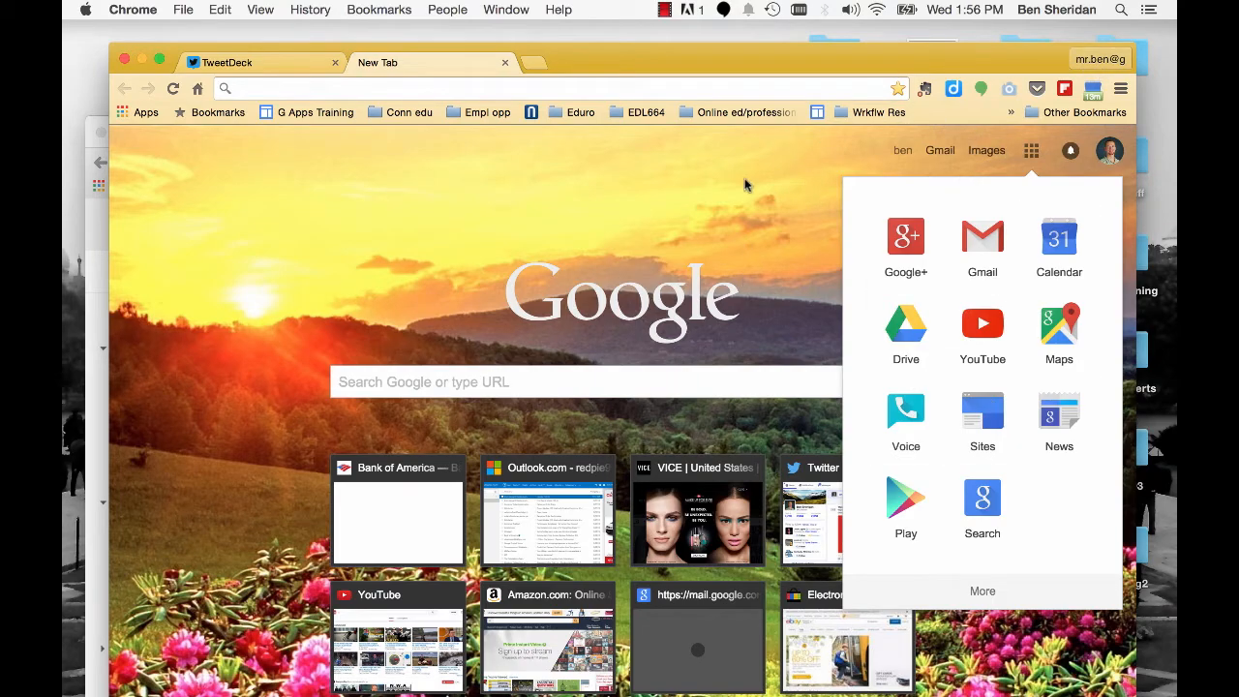
drag(882, 62, 897, 40)
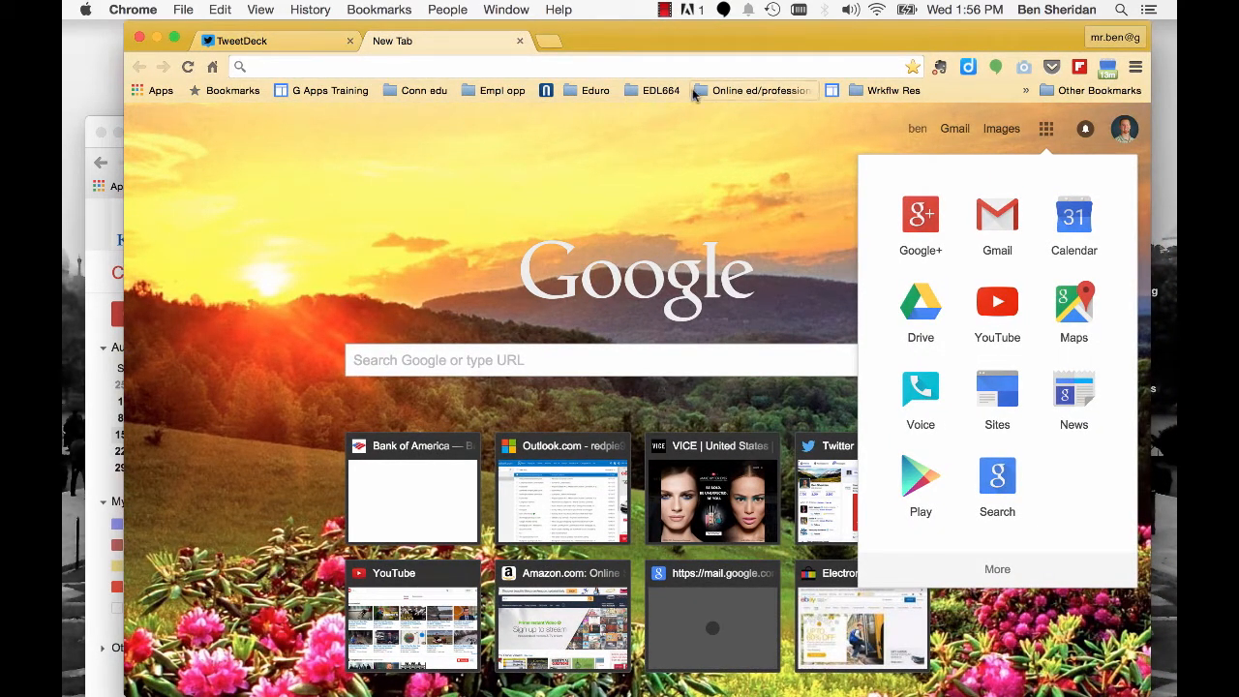
drag(579, 31, 665, 38)
drag(200, 118, 243, 2)
drag(676, 48, 635, 26)
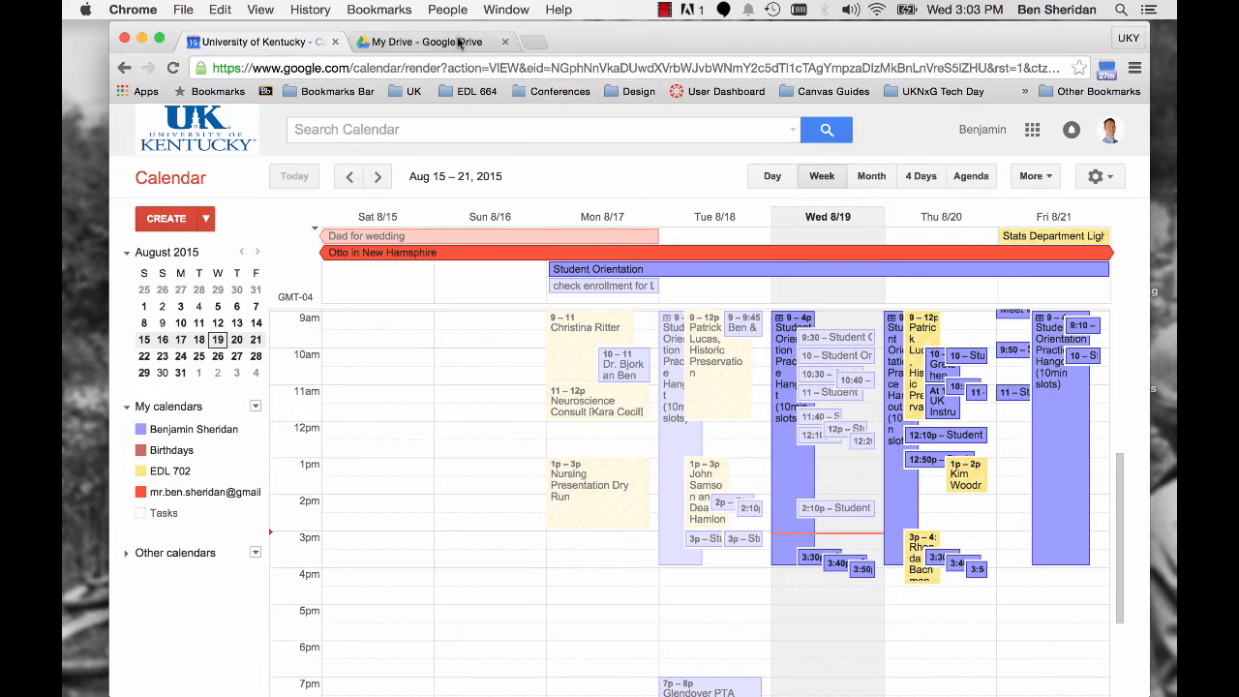
- View My Drive in the UKY profile and display the profile's Google apps list in a new tab
click(1033, 131)
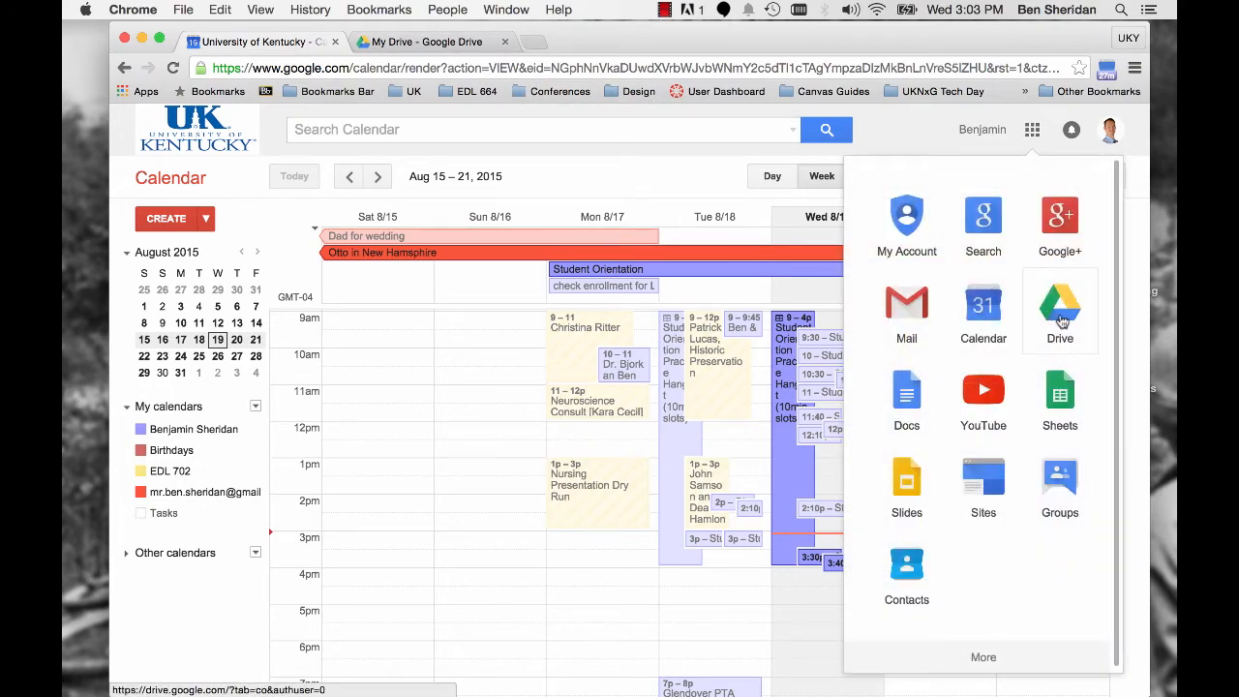
click(422, 43)
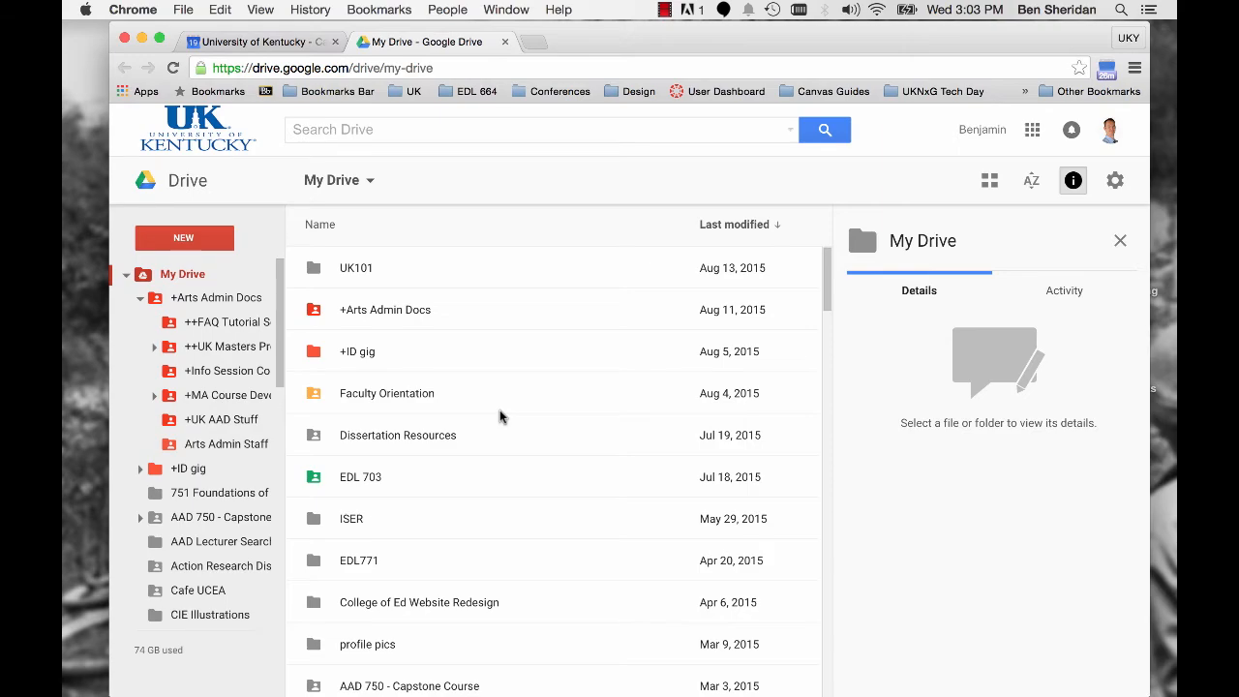
click(534, 42)
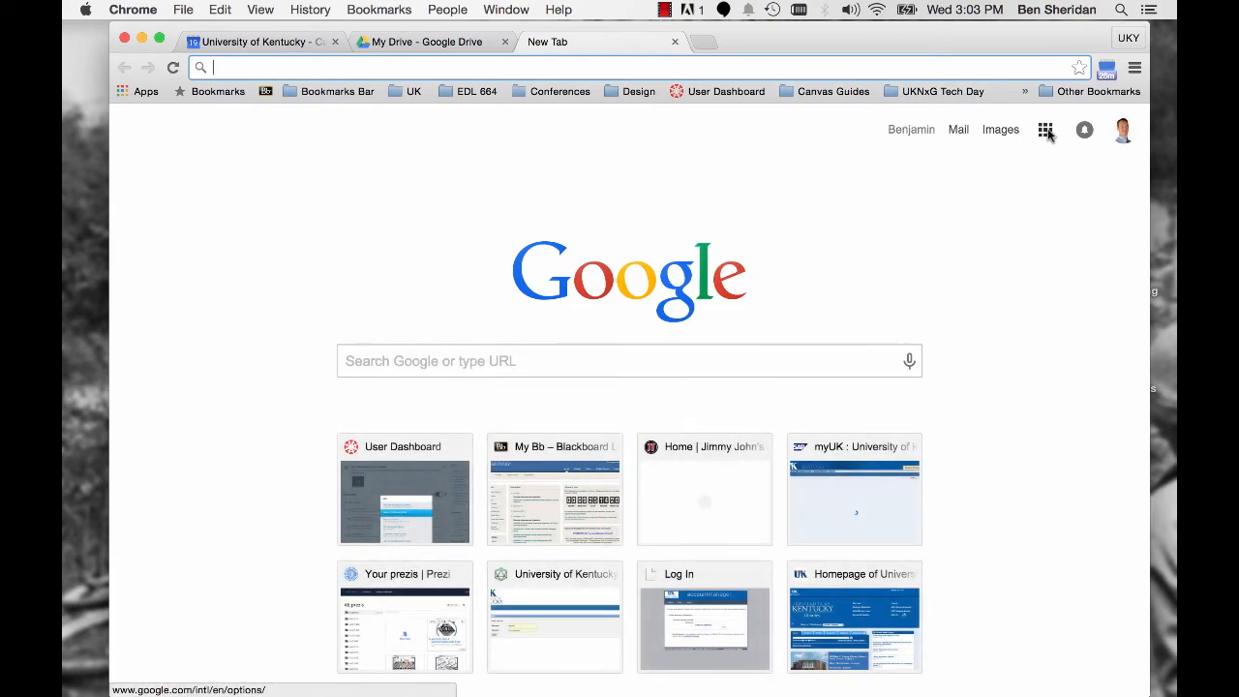
click(1047, 132)
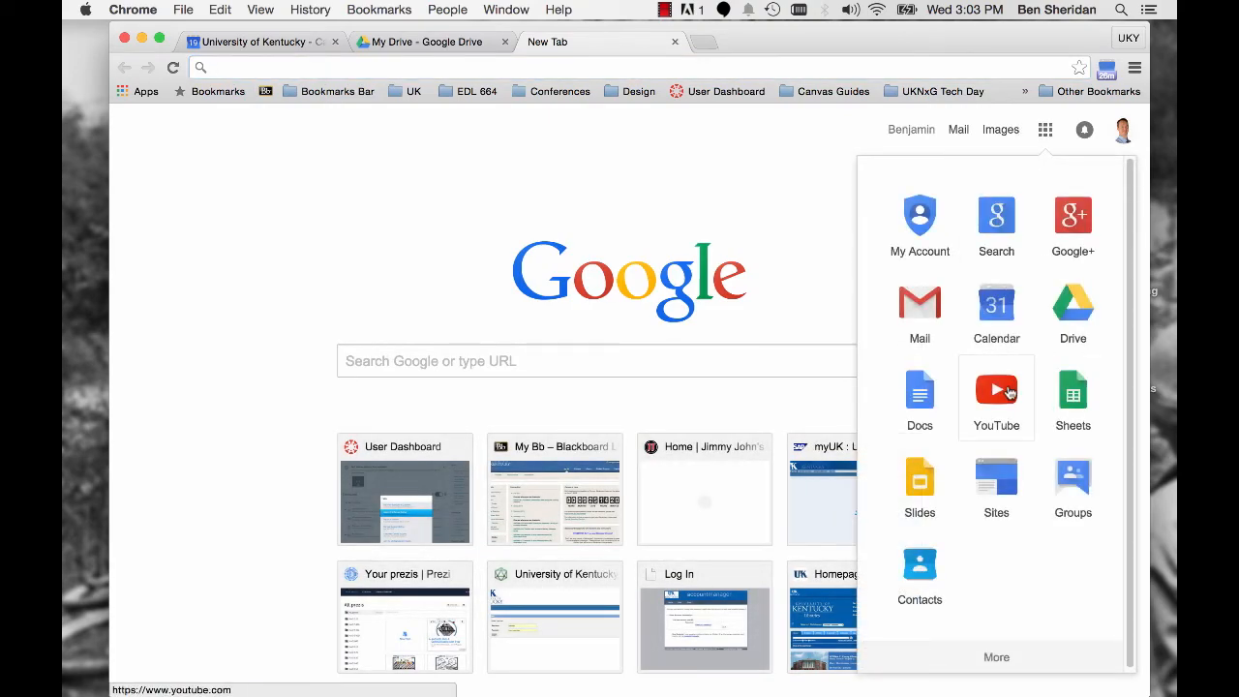